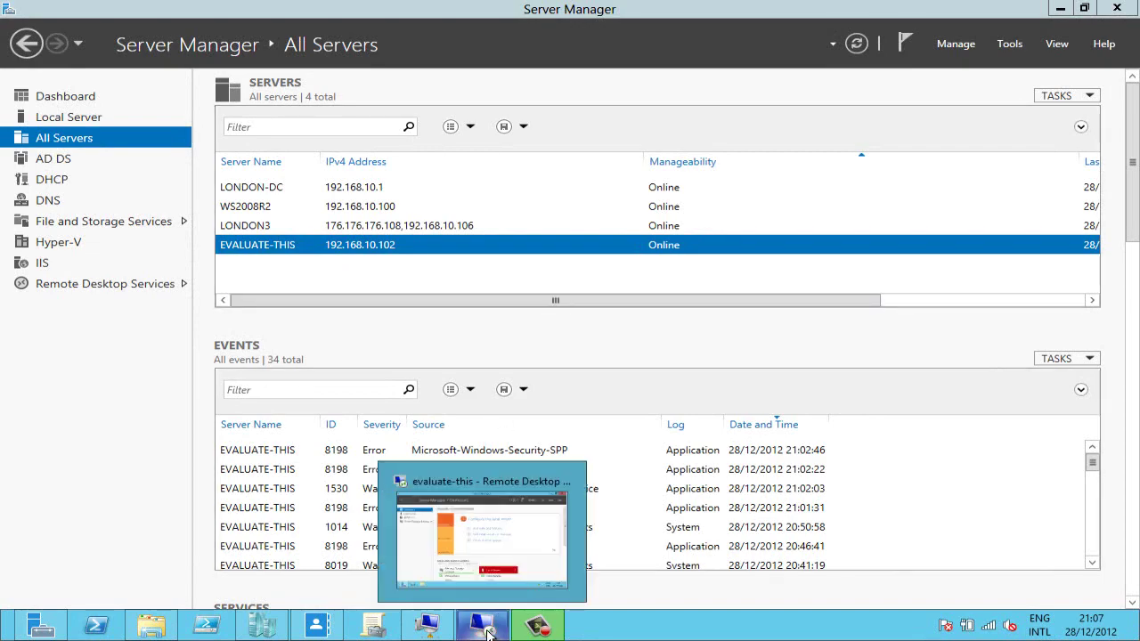
- Look at the remote evaluate-this session briefly, then return to the local server
{"action": "left_click", "coordinate": [488, 632]}
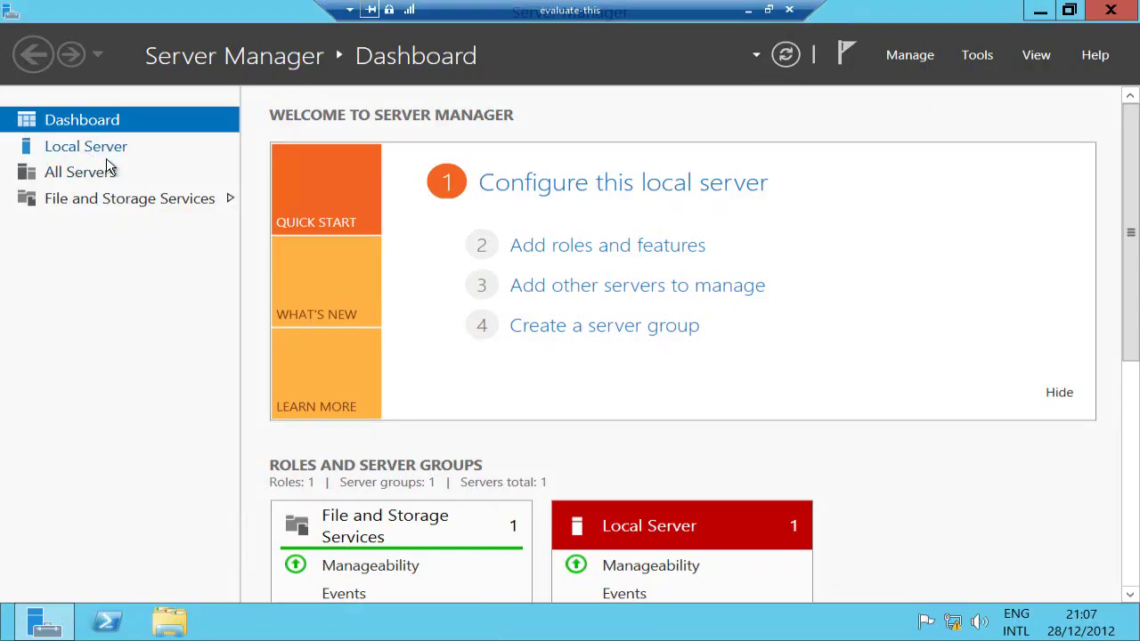
{"action": "left_click", "coordinate": [169, 625]}
{"action": "key", "text": "super"}
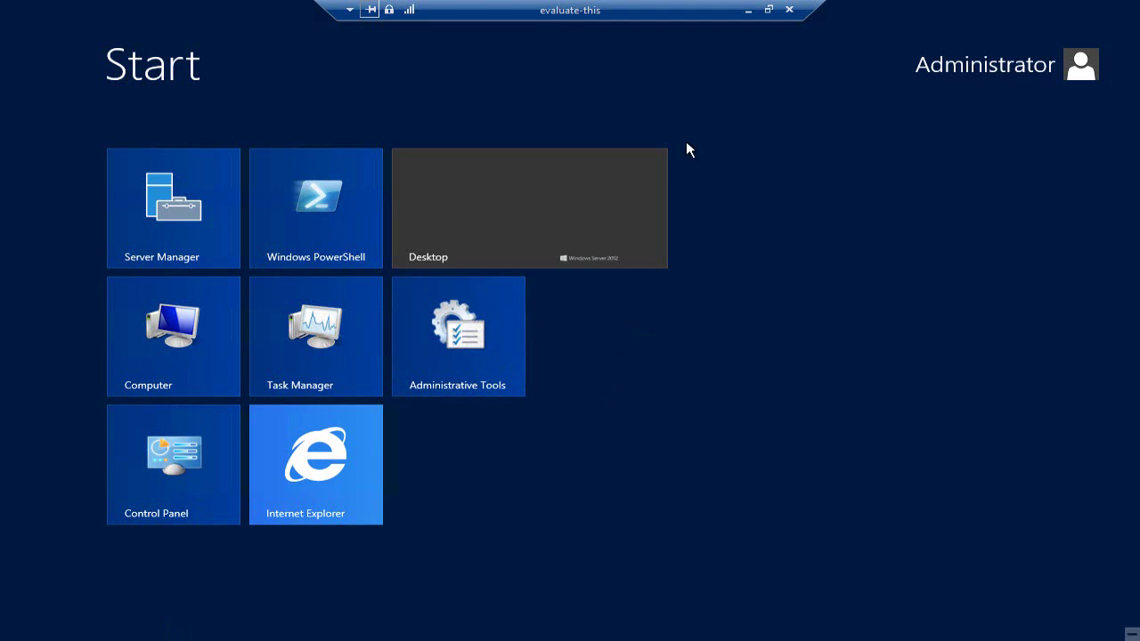
{"action": "left_click", "coordinate": [748, 10]}
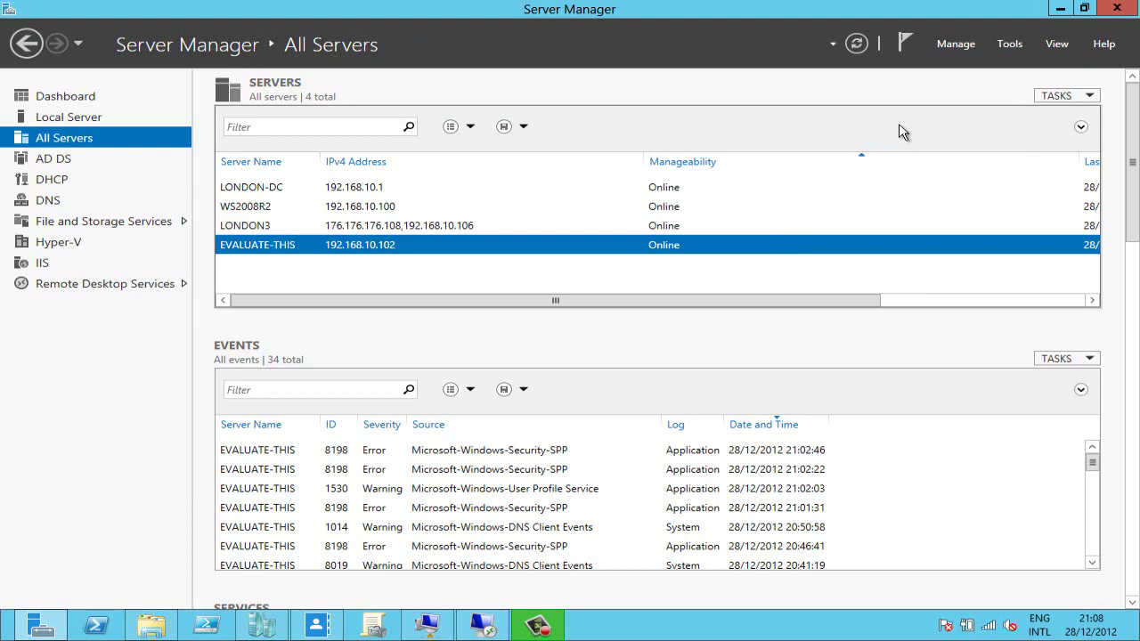
- Start the Remove Roles and Features wizard for EVALUATE-THIS and advance to the Features page
{"action": "left_click", "coordinate": [956, 44]}
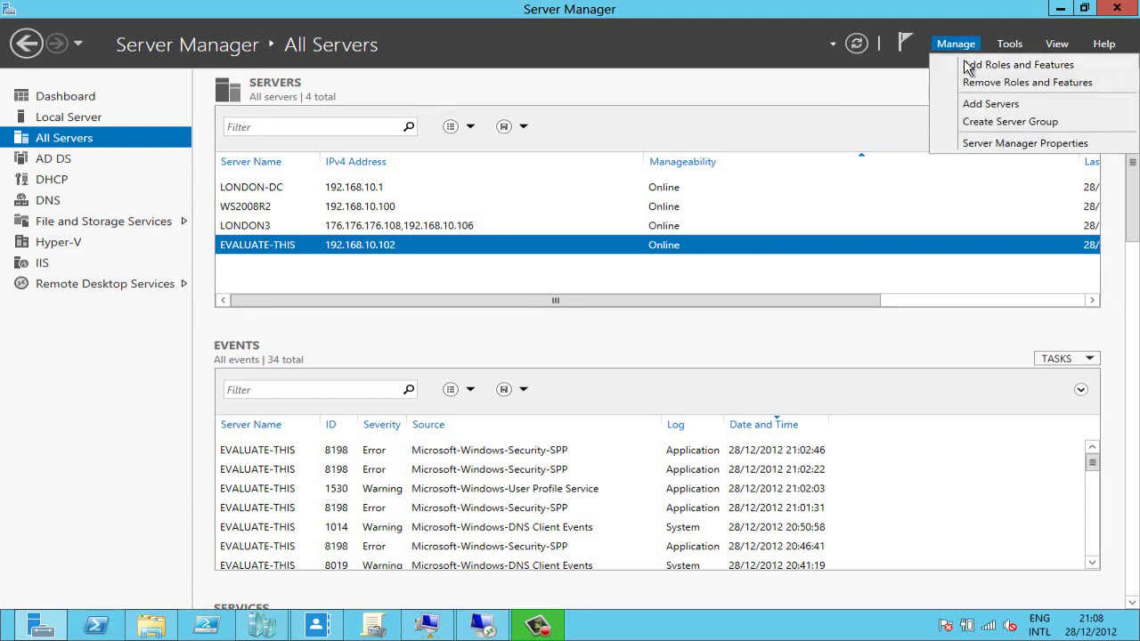
{"action": "left_click", "coordinate": [968, 82]}
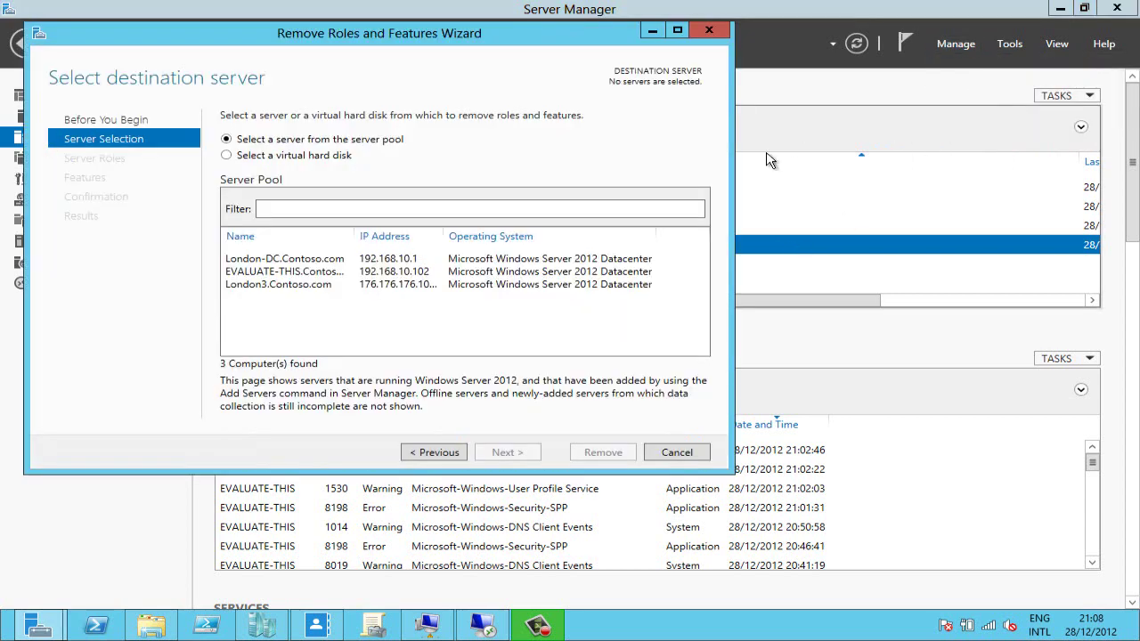
{"action": "left_click", "coordinate": [392, 272]}
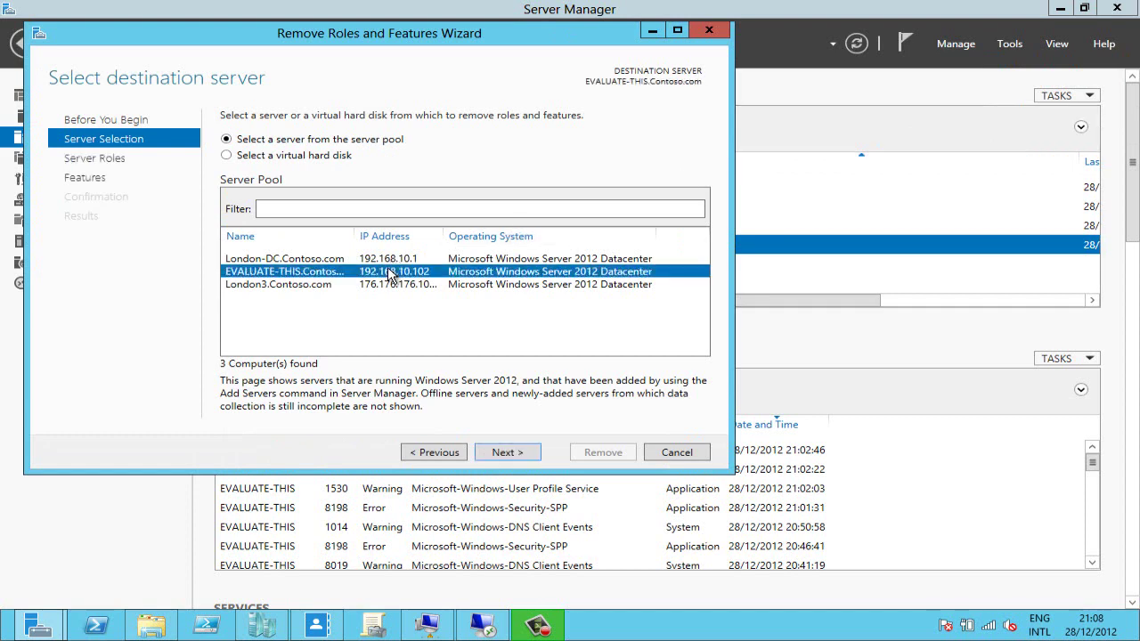
{"action": "left_click", "coordinate": [508, 454]}
{"action": "scroll", "coordinate": [346, 328], "scroll_direction": "down", "scroll_amount": 2}
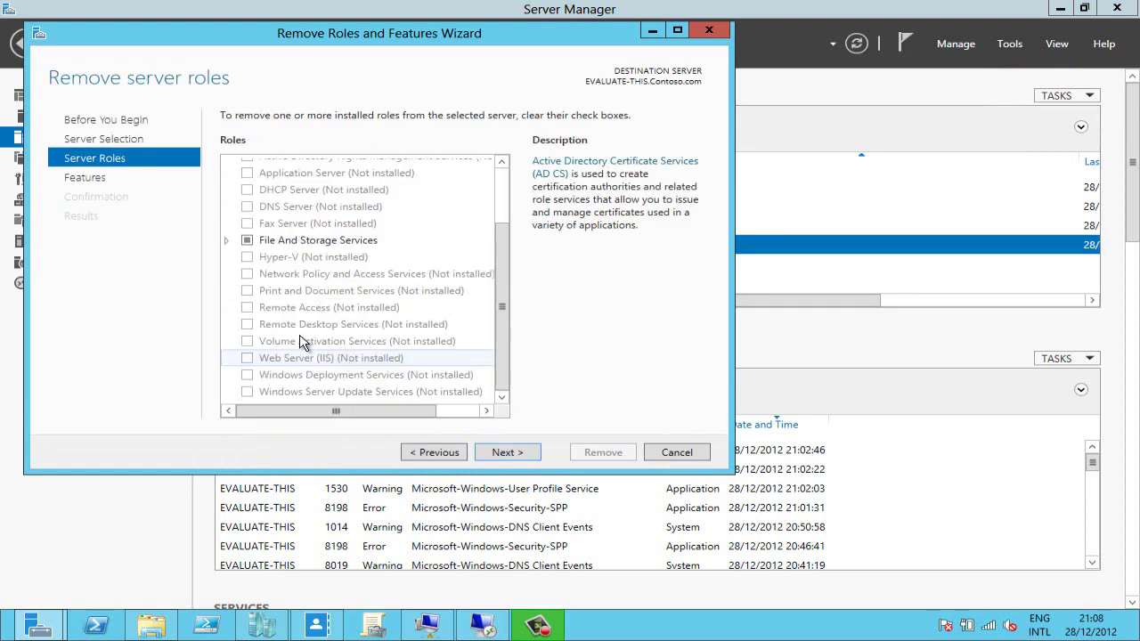
{"action": "left_click", "coordinate": [508, 452]}
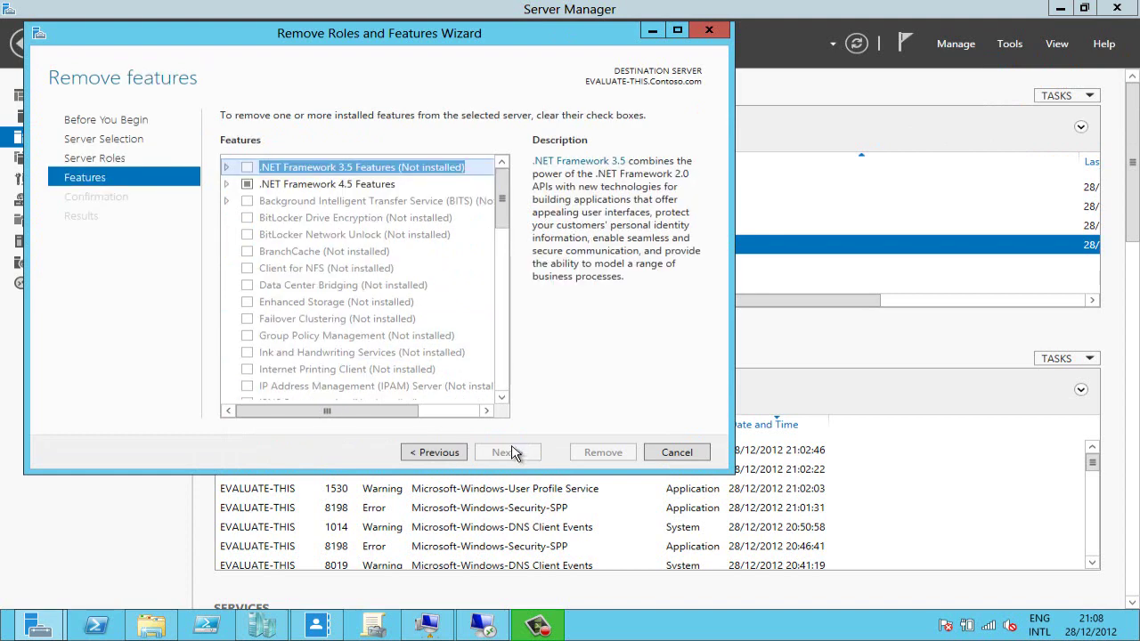
- Uncheck Server Graphical Shell under User Interfaces and Infrastructure and allow automatic restart
{"action": "scroll", "coordinate": [508, 285], "scroll_direction": "down", "scroll_amount": 5}
{"action": "scroll", "coordinate": [513, 304], "scroll_direction": "down", "scroll_amount": 3}
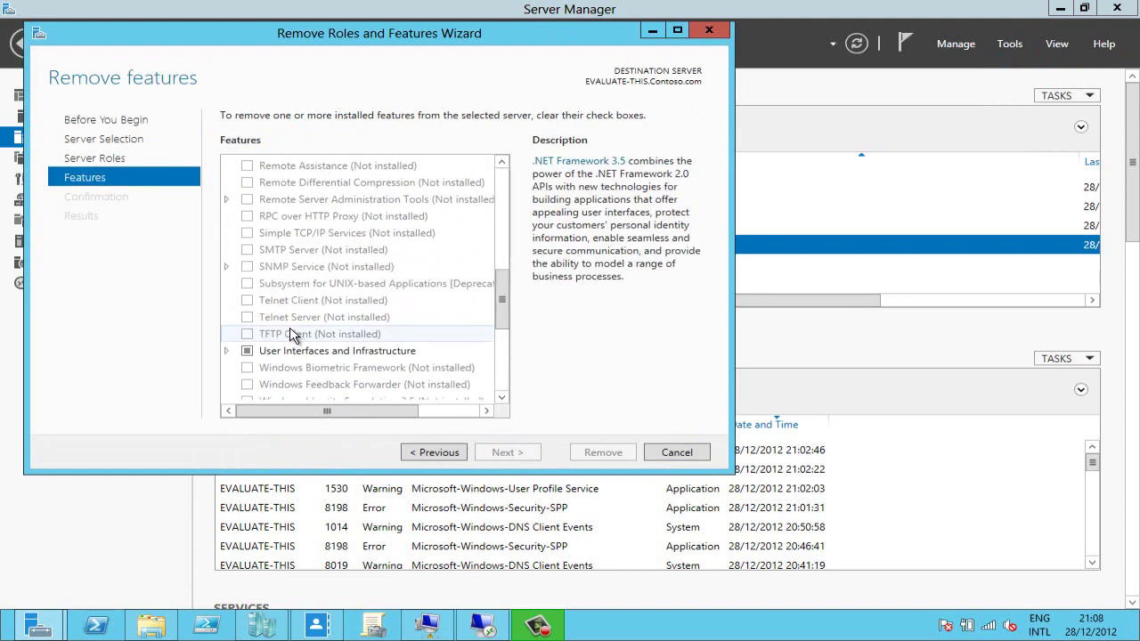
{"action": "left_click", "coordinate": [228, 352]}
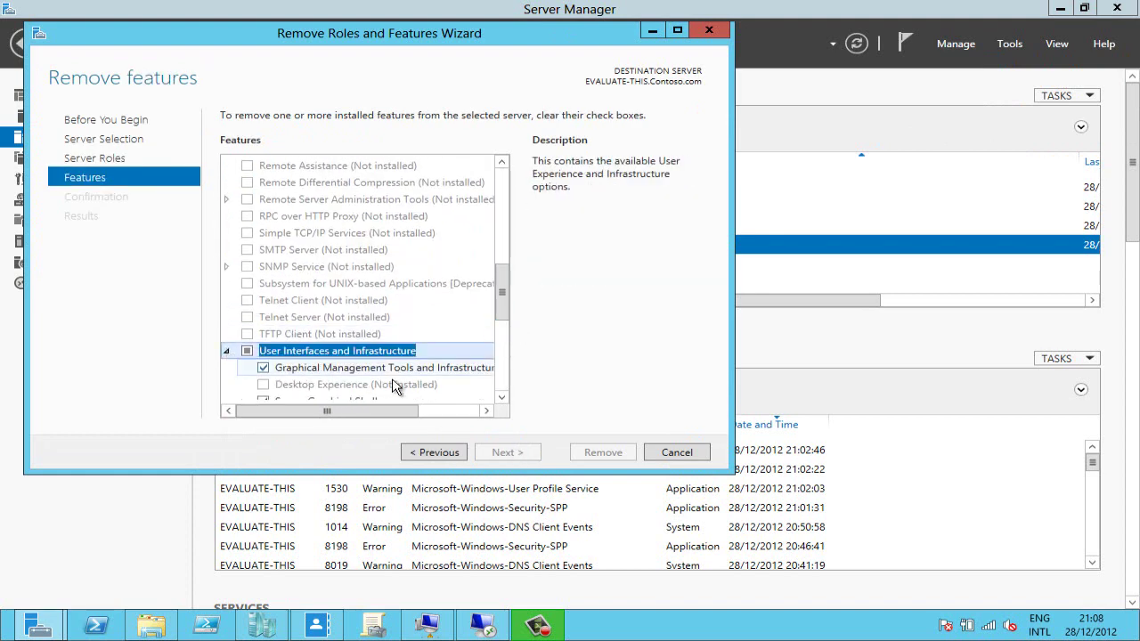
{"action": "left_click", "coordinate": [501, 398]}
{"action": "left_click", "coordinate": [501, 397]}
{"action": "left_click", "coordinate": [501, 397]}
{"action": "left_click", "coordinate": [502, 397]}
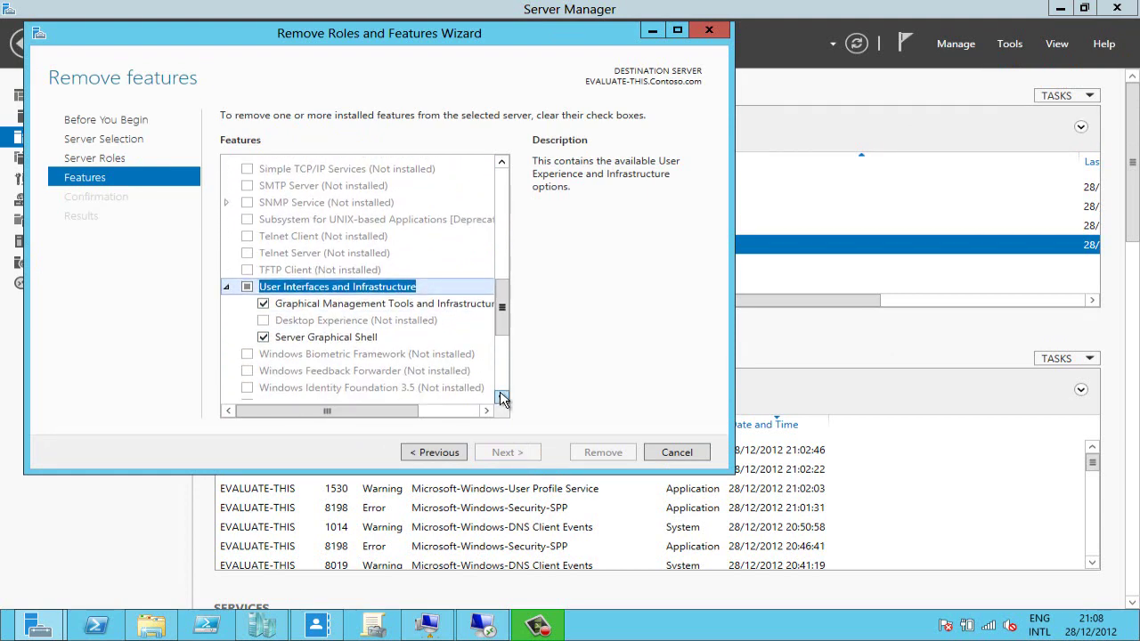
{"action": "left_click", "coordinate": [304, 339]}
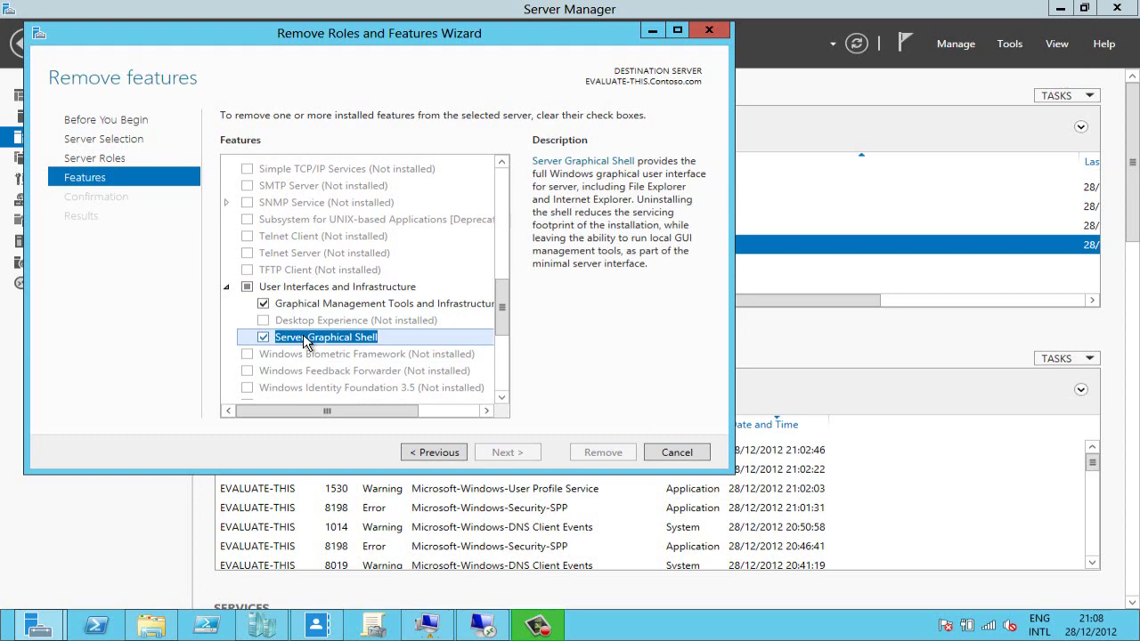
{"action": "left_click", "coordinate": [264, 337]}
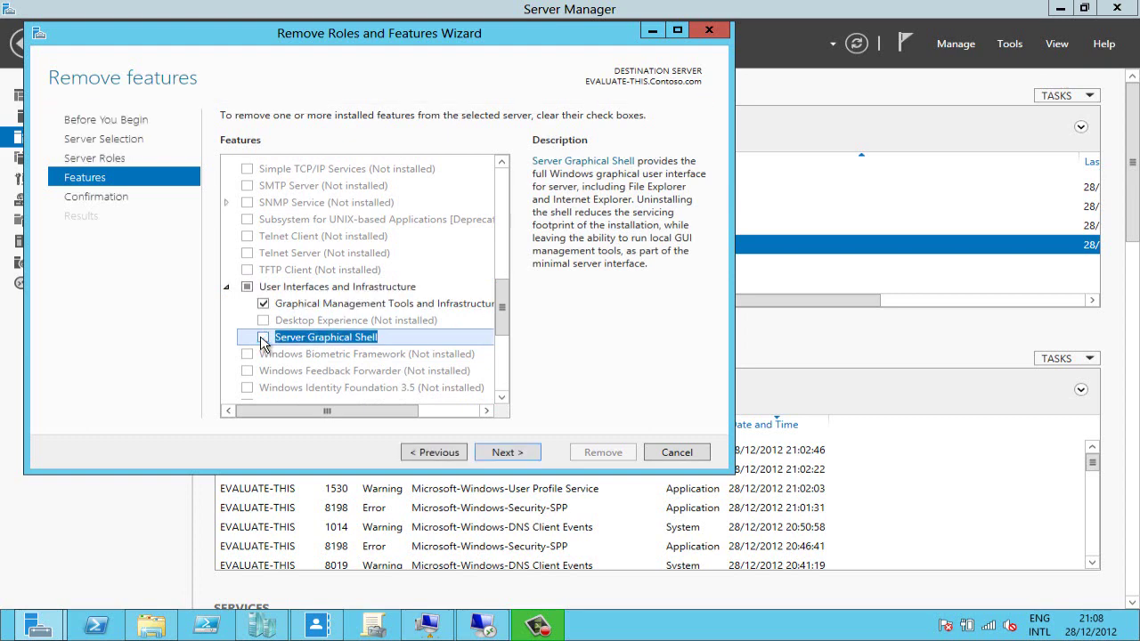
{"action": "left_click", "coordinate": [509, 452]}
{"action": "left_click", "coordinate": [240, 141]}
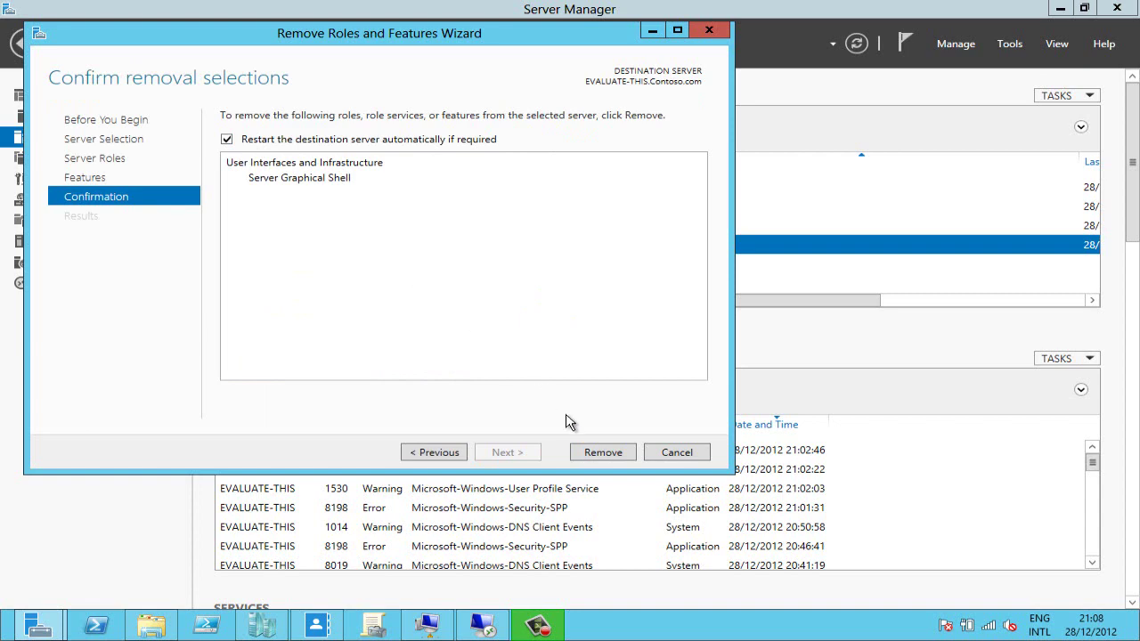
- Remove Server Graphical Shell from EVALUATE-THIS and close the wizard once removal succeeds
{"action": "left_click", "coordinate": [596, 454]}
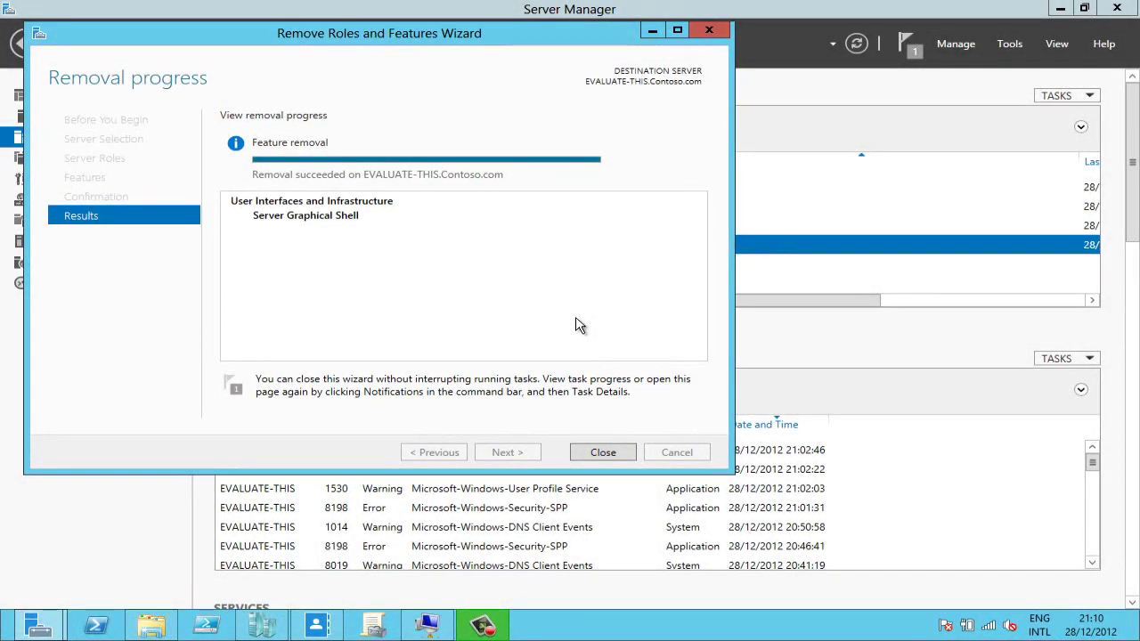
{"action": "left_click", "coordinate": [607, 453]}
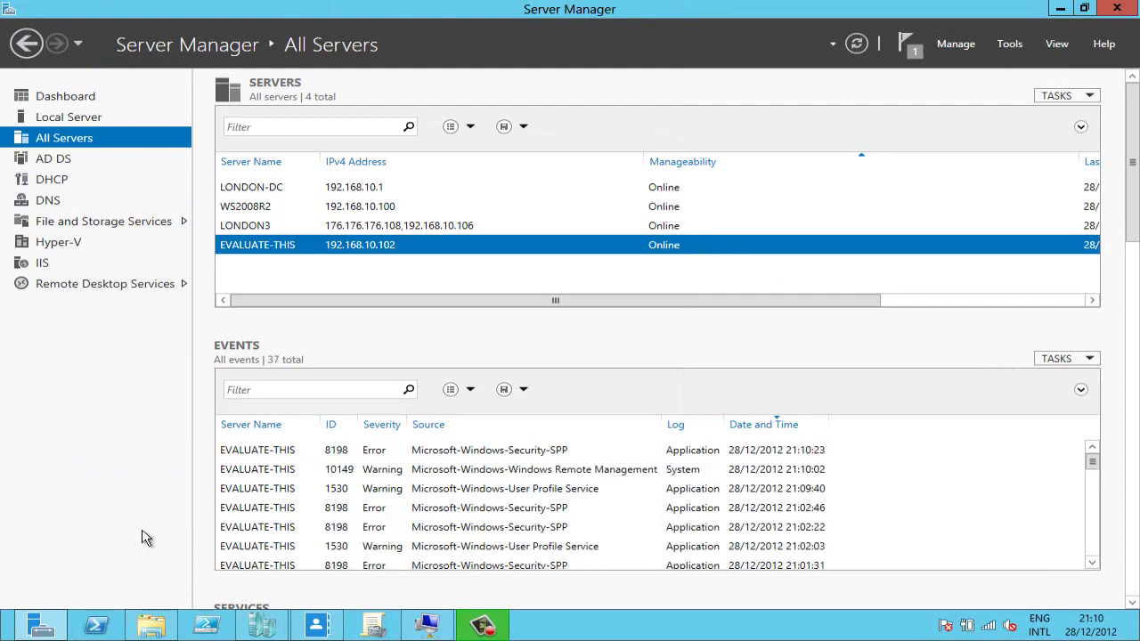
- Launch Remote Desktop Connection via mstsc and sign in to evaluate-this with the administrator password
{"action": "key", "text": "super"}
{"action": "type", "text": "mstsc"}
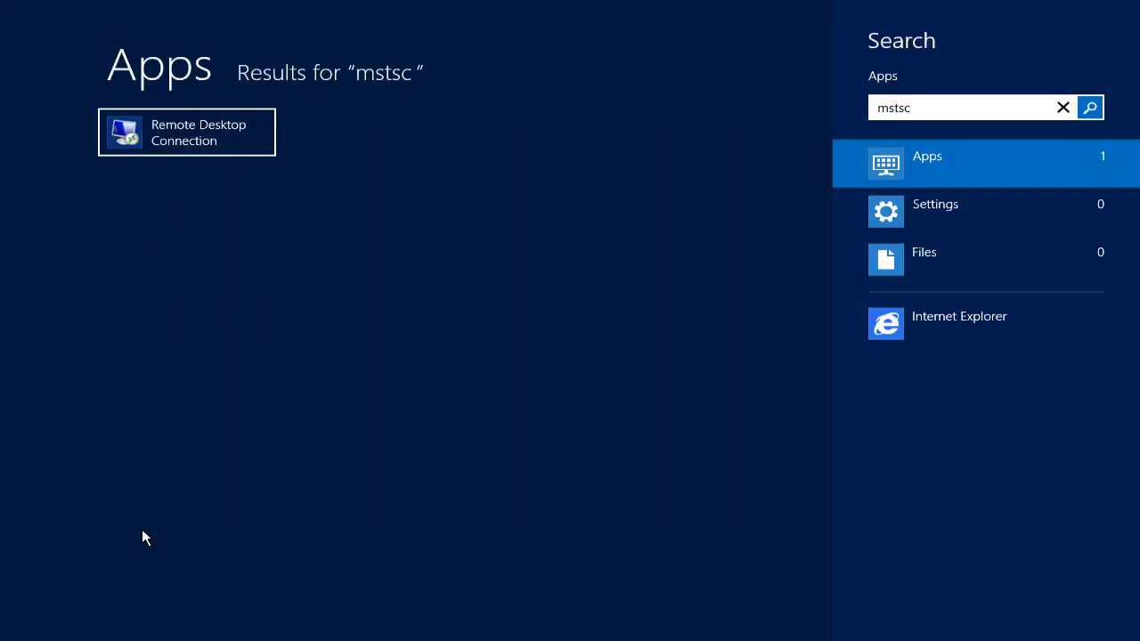
{"action": "key", "text": "Return"}
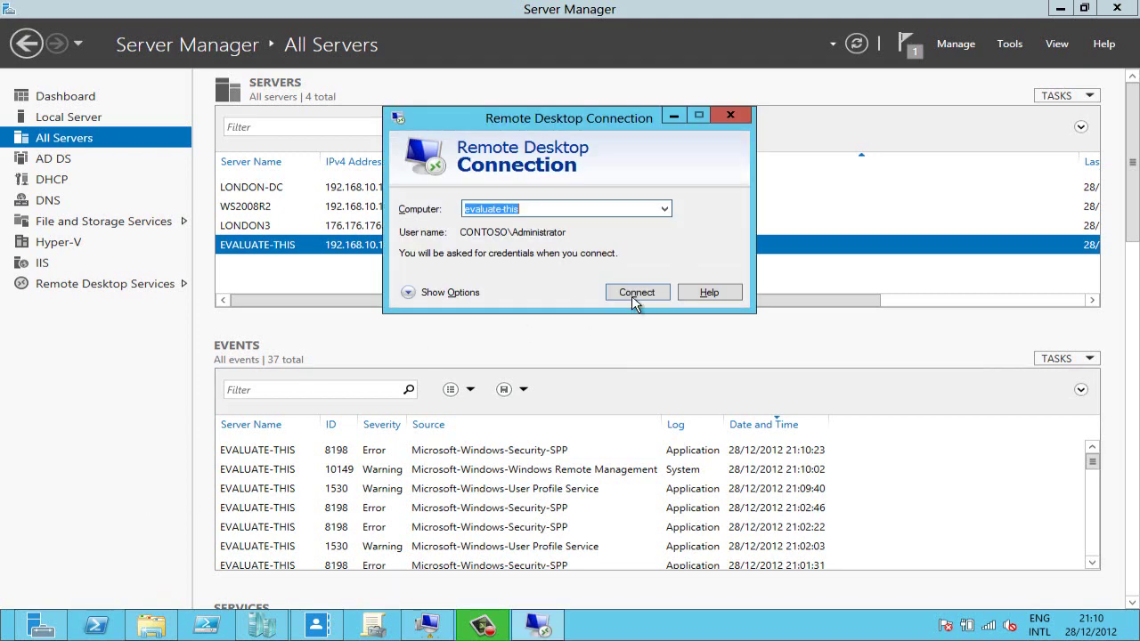
{"action": "left_click", "coordinate": [638, 294]}
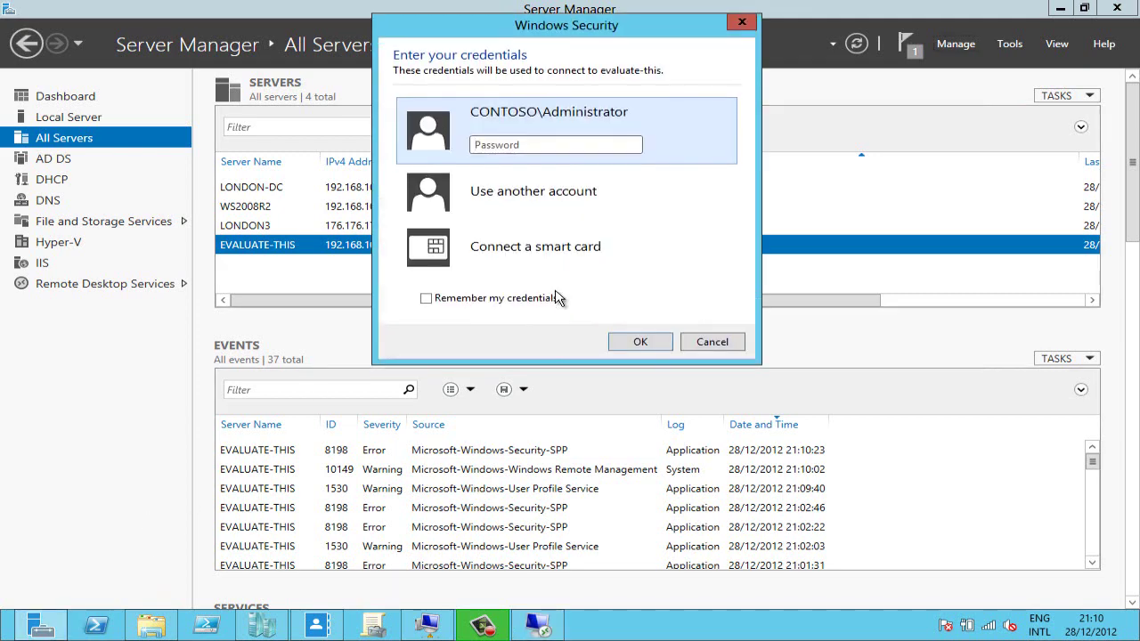
{"action": "type", "text": "Pa$$w0rd1"}
{"action": "key", "text": "Return"}
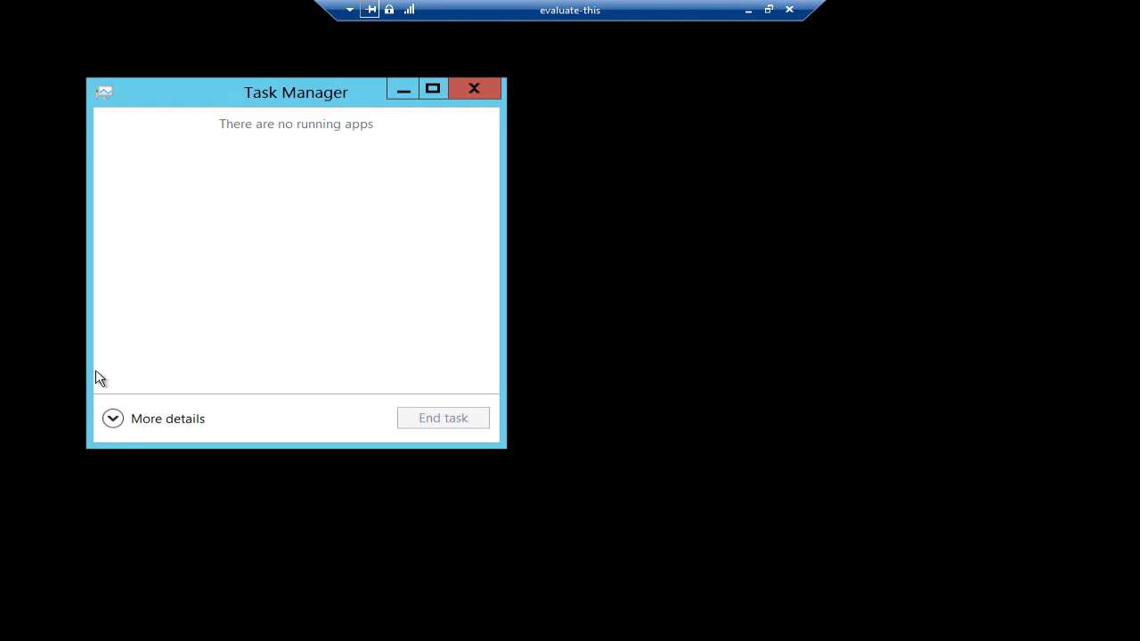
- Expand Task Manager and run 'servermanager' as a new task
{"action": "left_click", "coordinate": [112, 420]}
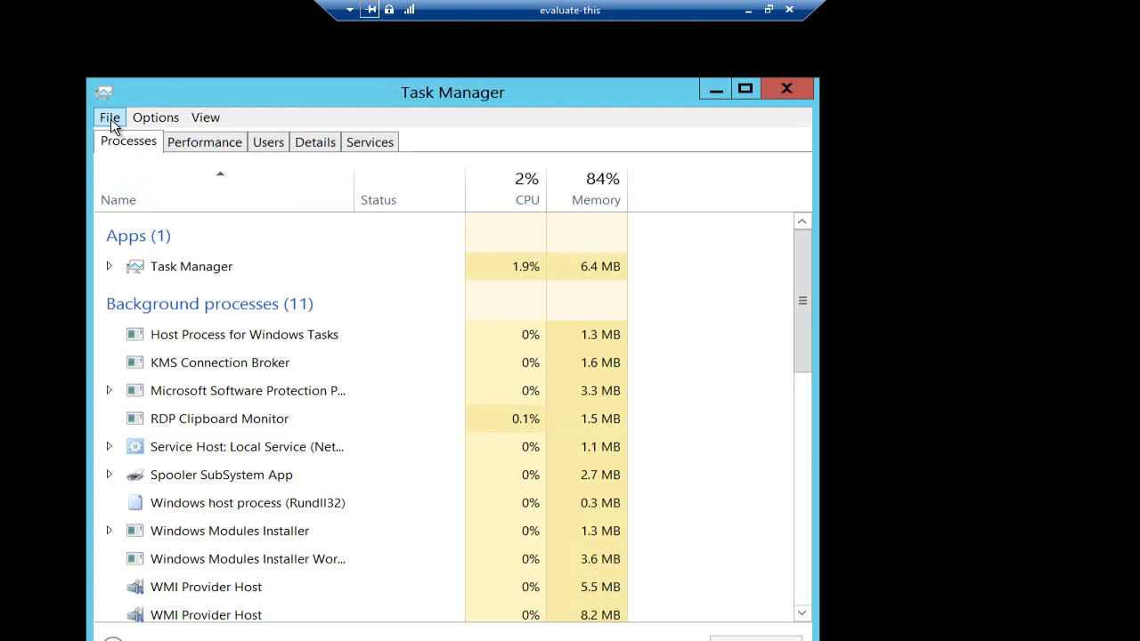
{"action": "left_click", "coordinate": [109, 118]}
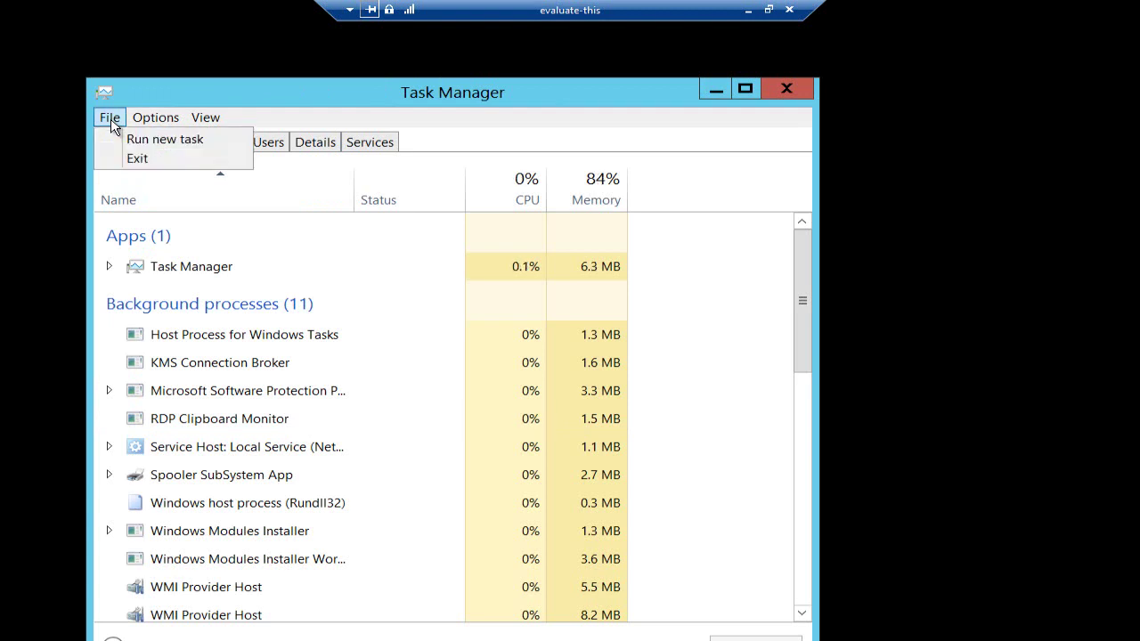
{"action": "left_click", "coordinate": [134, 137]}
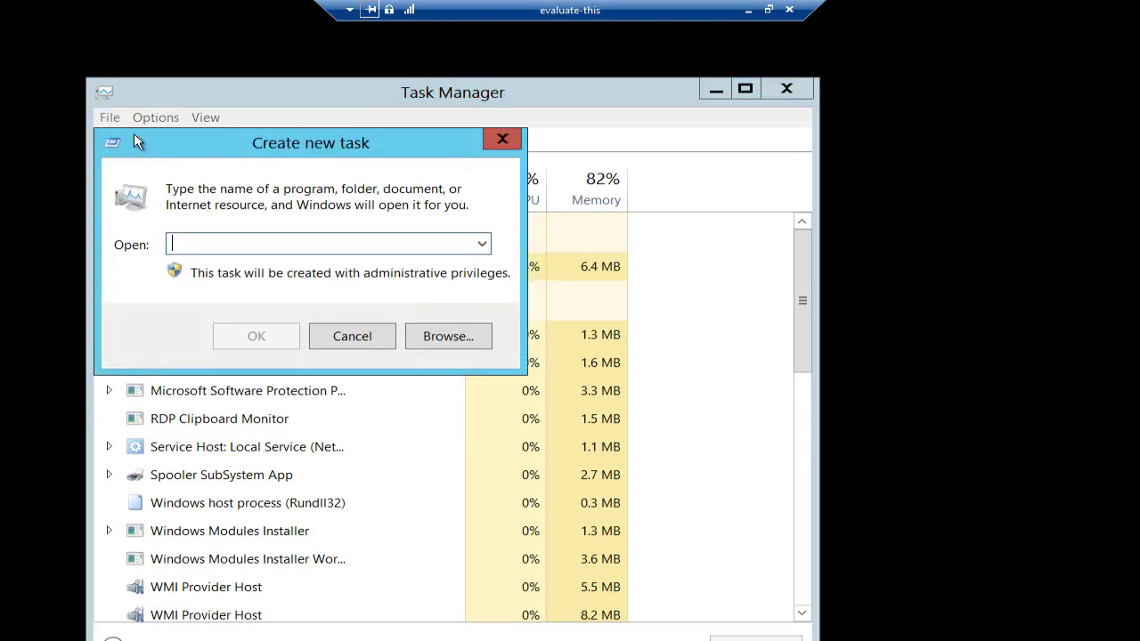
{"action": "type", "text": "server"}
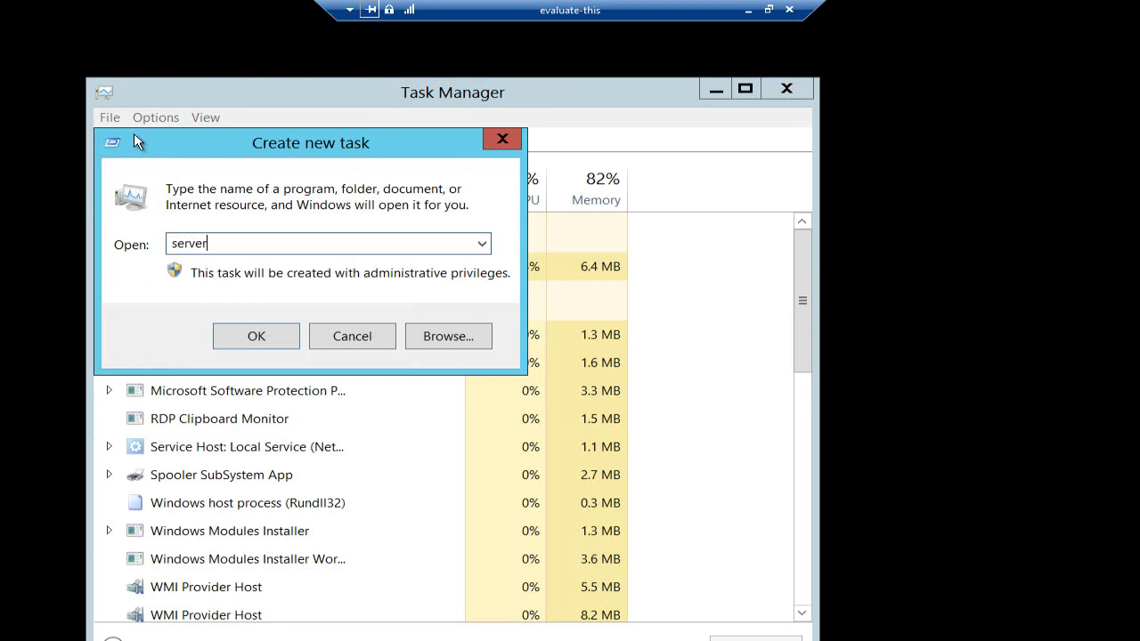
{"action": "type", "text": "manager"}
{"action": "key", "text": "Return"}
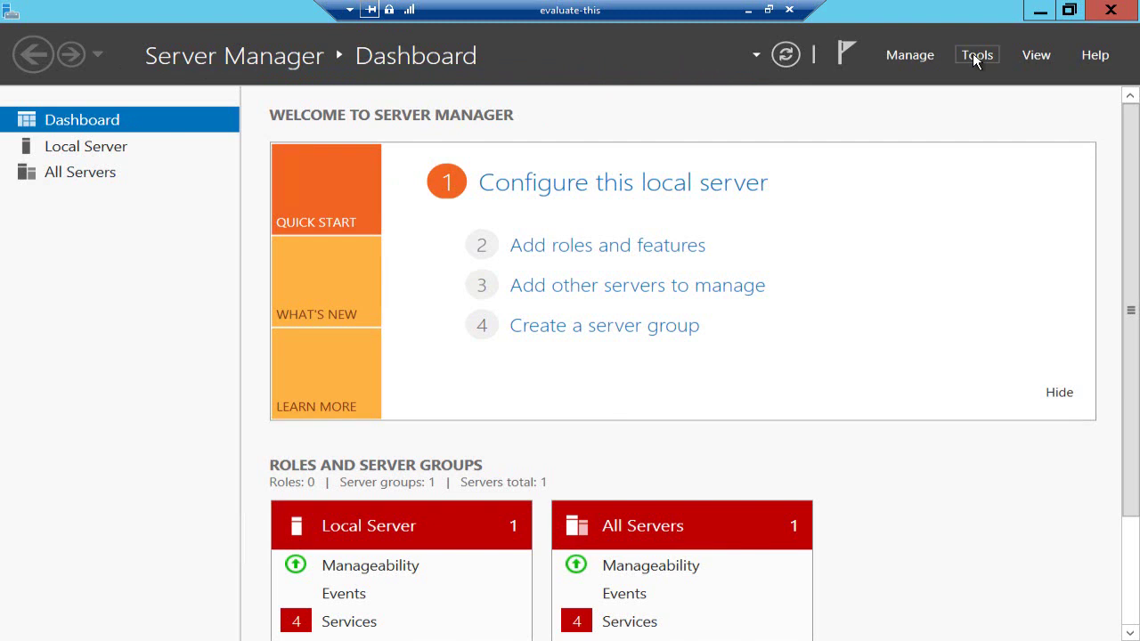
{"action": "left_click", "coordinate": [973, 52]}
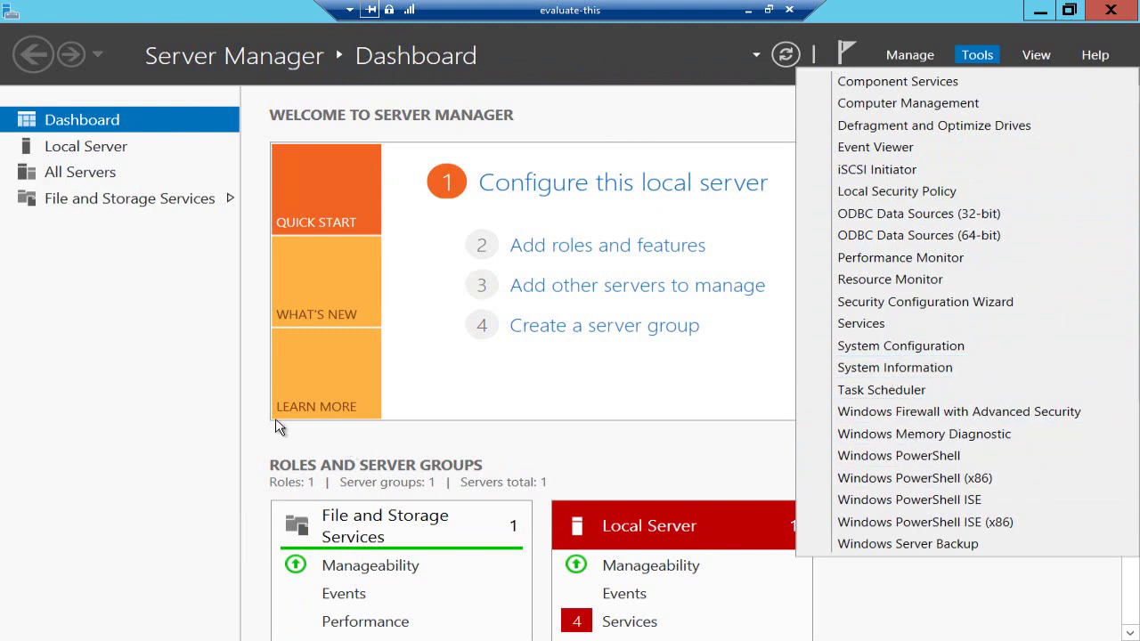
{"action": "left_click", "coordinate": [914, 323]}
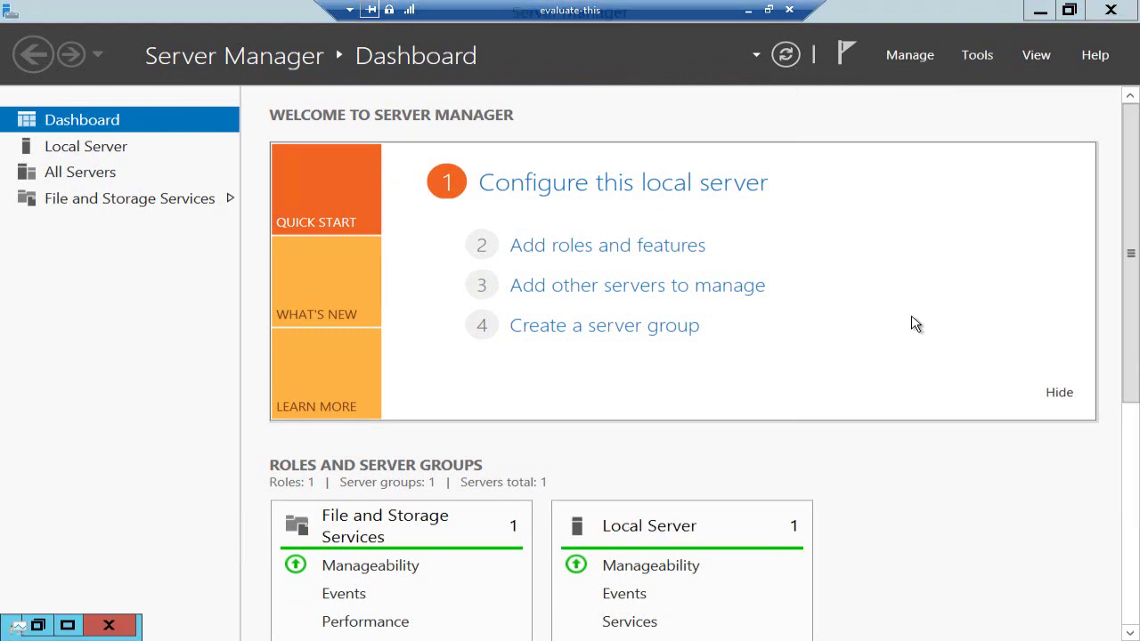
- Step the Add Roles and Features wizard through to Server Roles on Evaluate-This and tick DHCP Server
{"action": "left_click", "coordinate": [906, 55]}
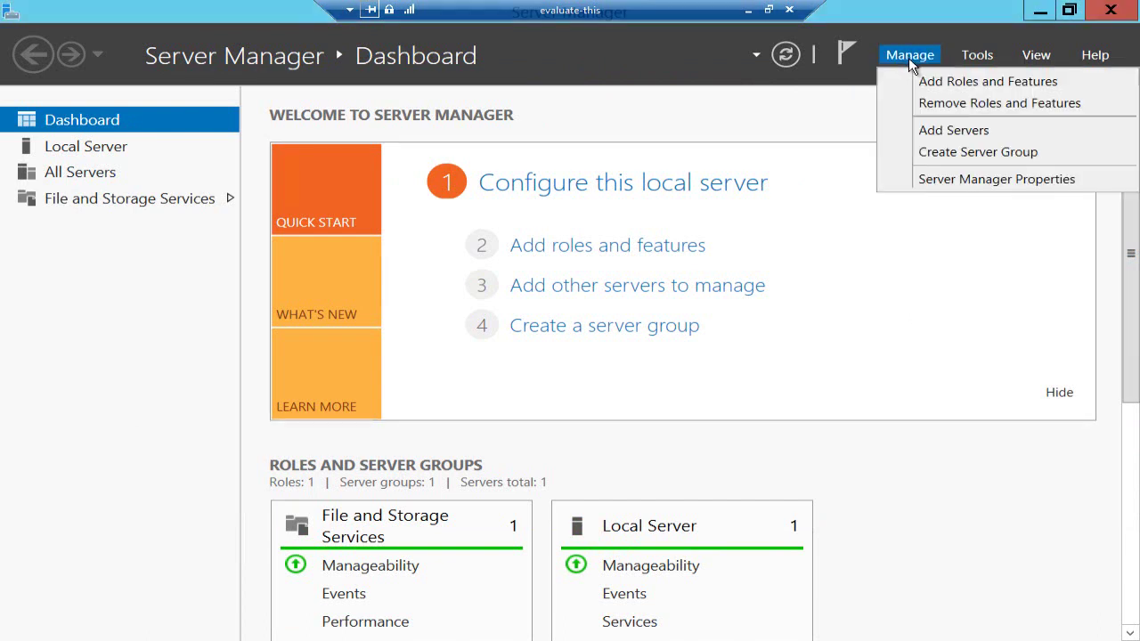
{"action": "left_click", "coordinate": [924, 79]}
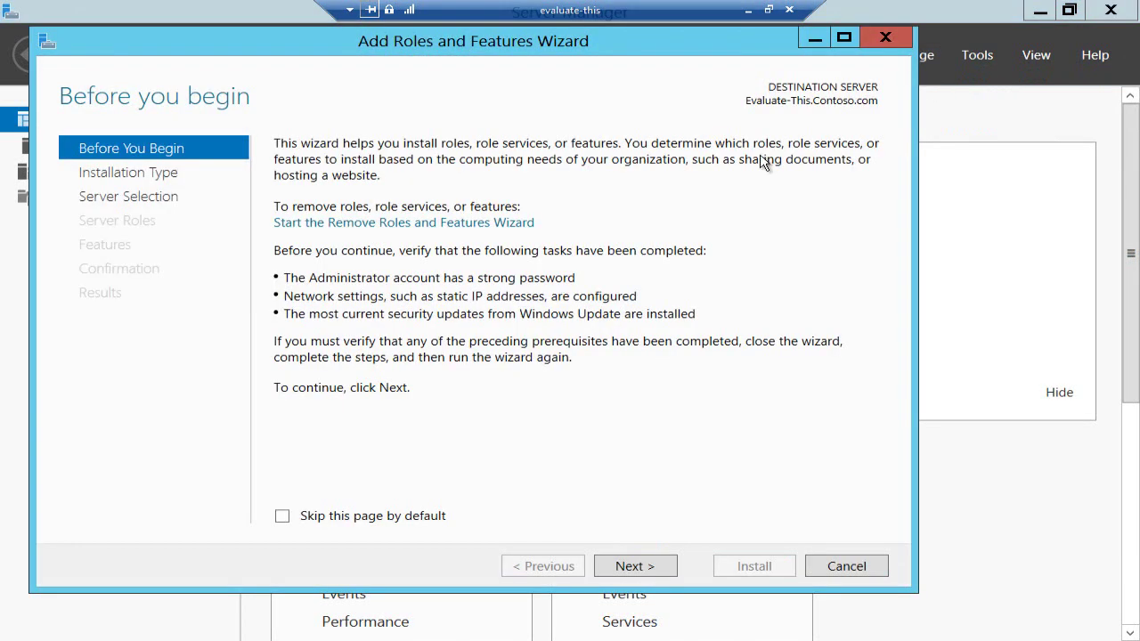
{"action": "left_click", "coordinate": [635, 568]}
{"action": "left_click", "coordinate": [628, 567]}
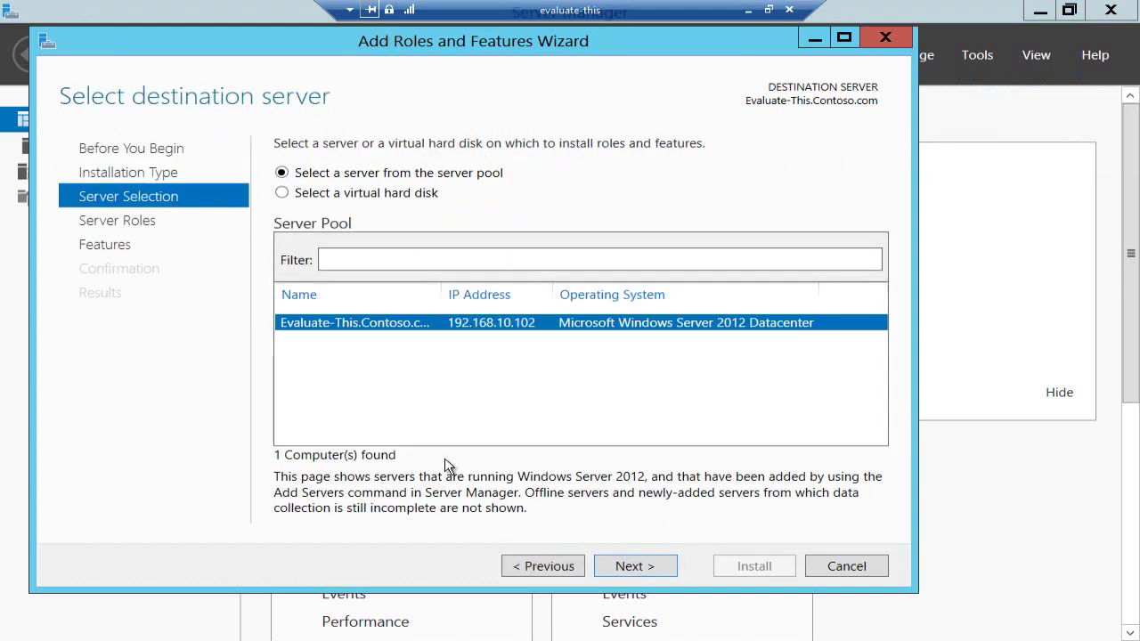
{"action": "left_click", "coordinate": [627, 568]}
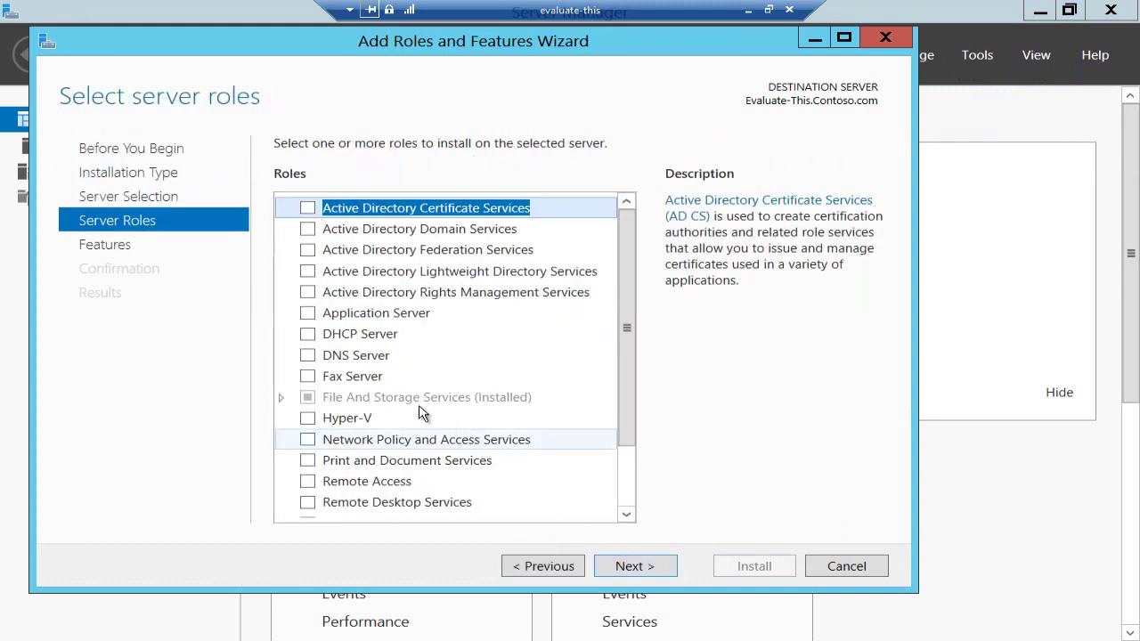
{"action": "left_click", "coordinate": [308, 334]}
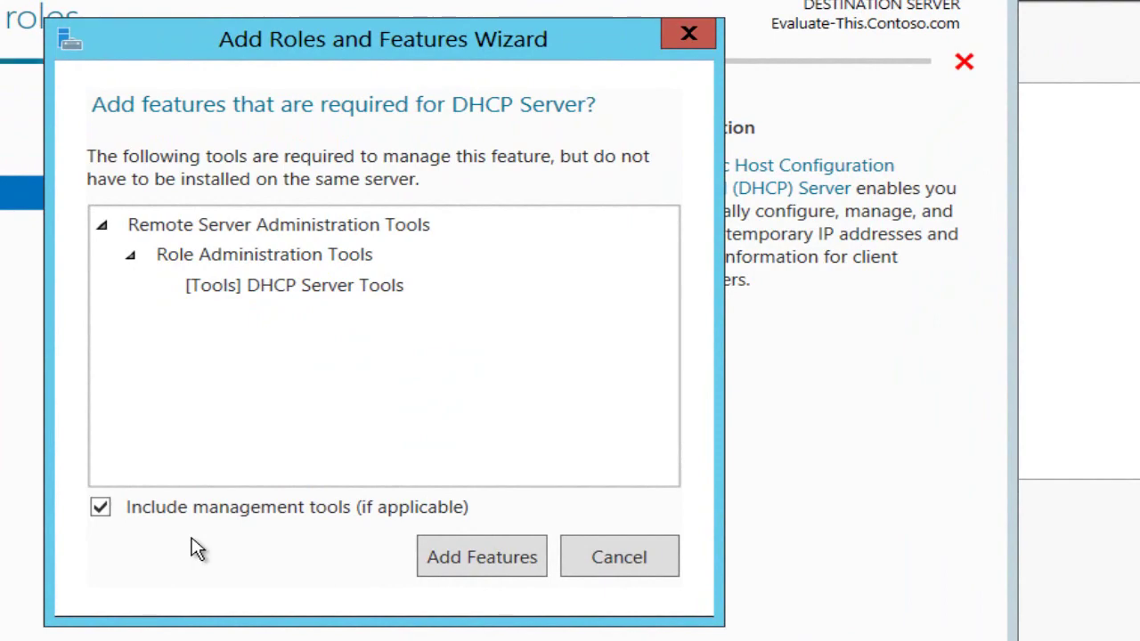
- Cancel the prompt to add DHCP Server Tools, leaving DHCP Server unchecked
{"action": "left_click", "coordinate": [600, 554]}
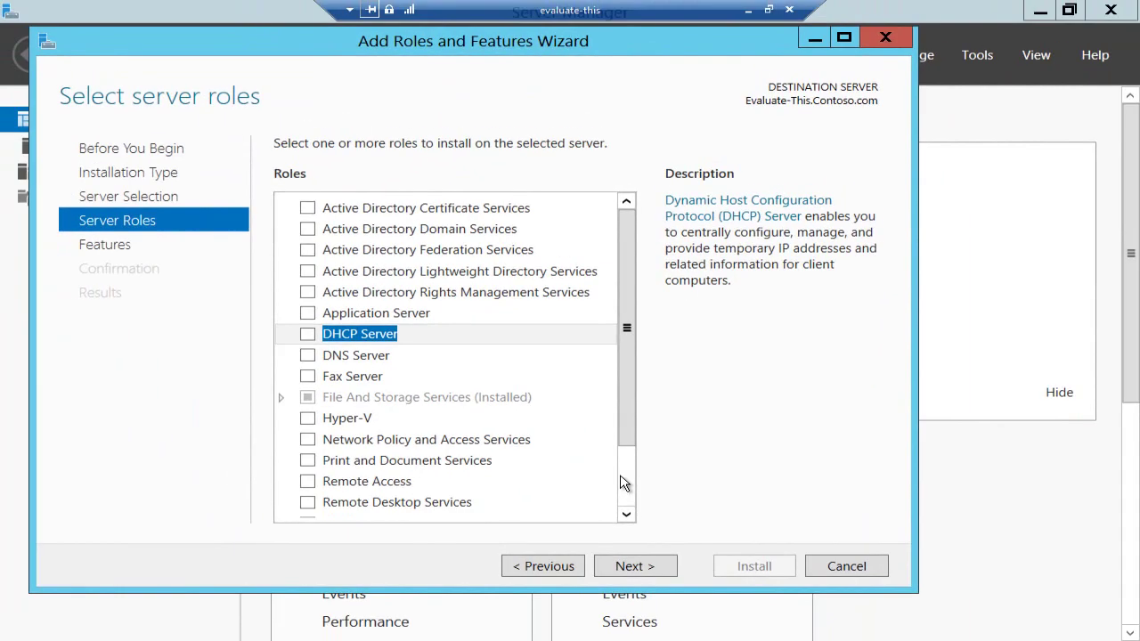